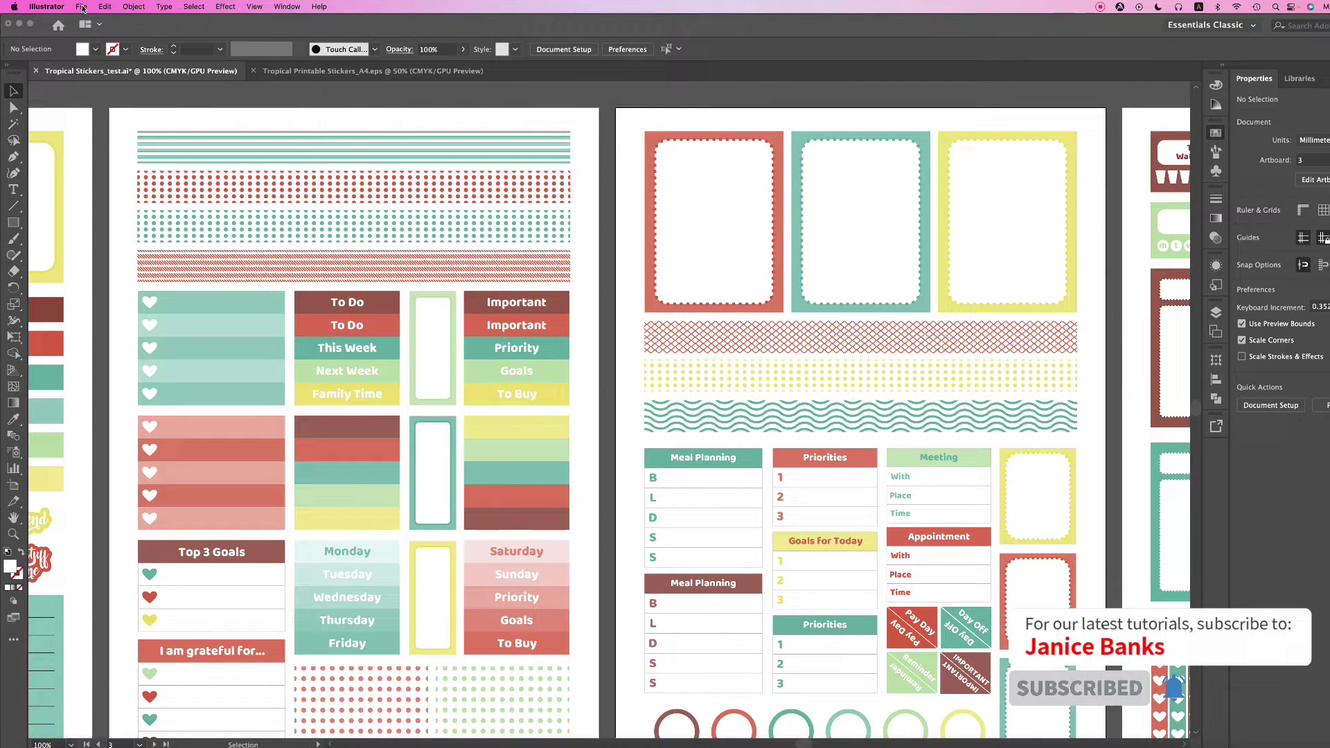
- Load the flamingo image NL_ELEMENT-11.png from the PNG folder for placing
left_click(82, 7)
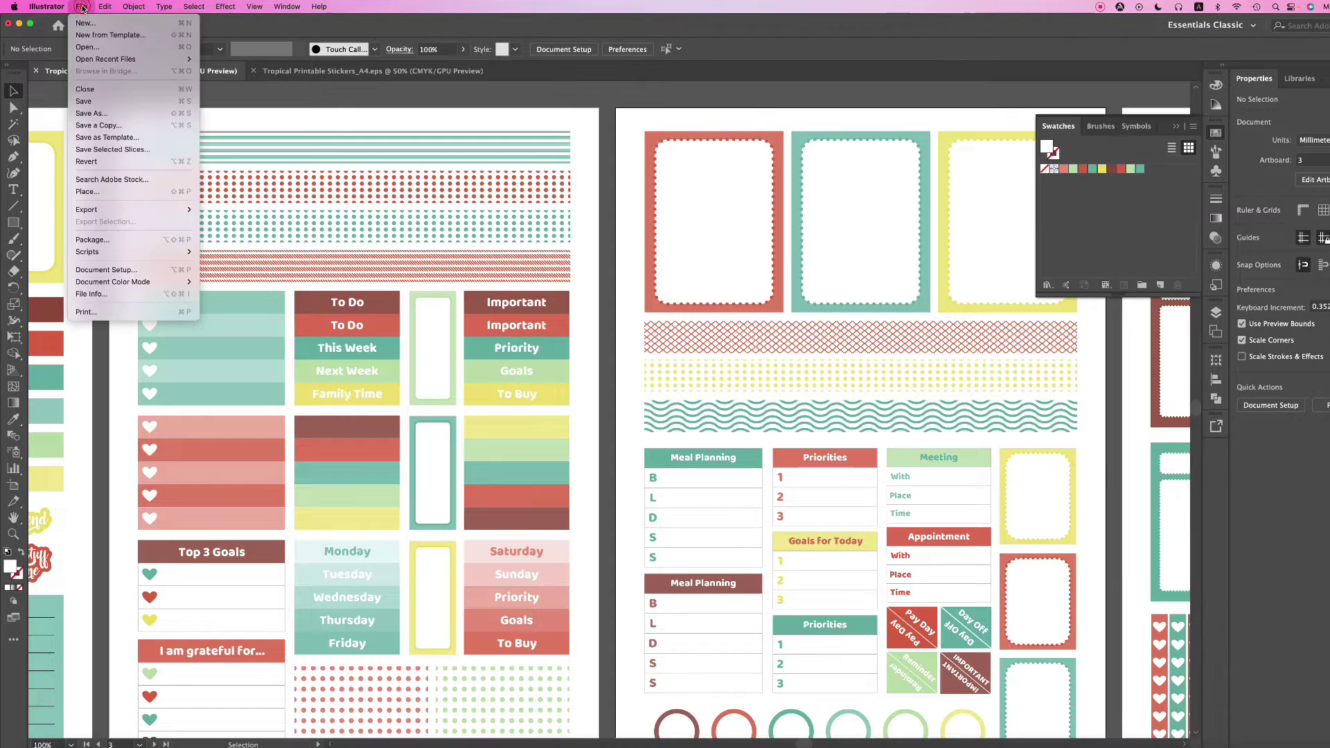
left_click(127, 193)
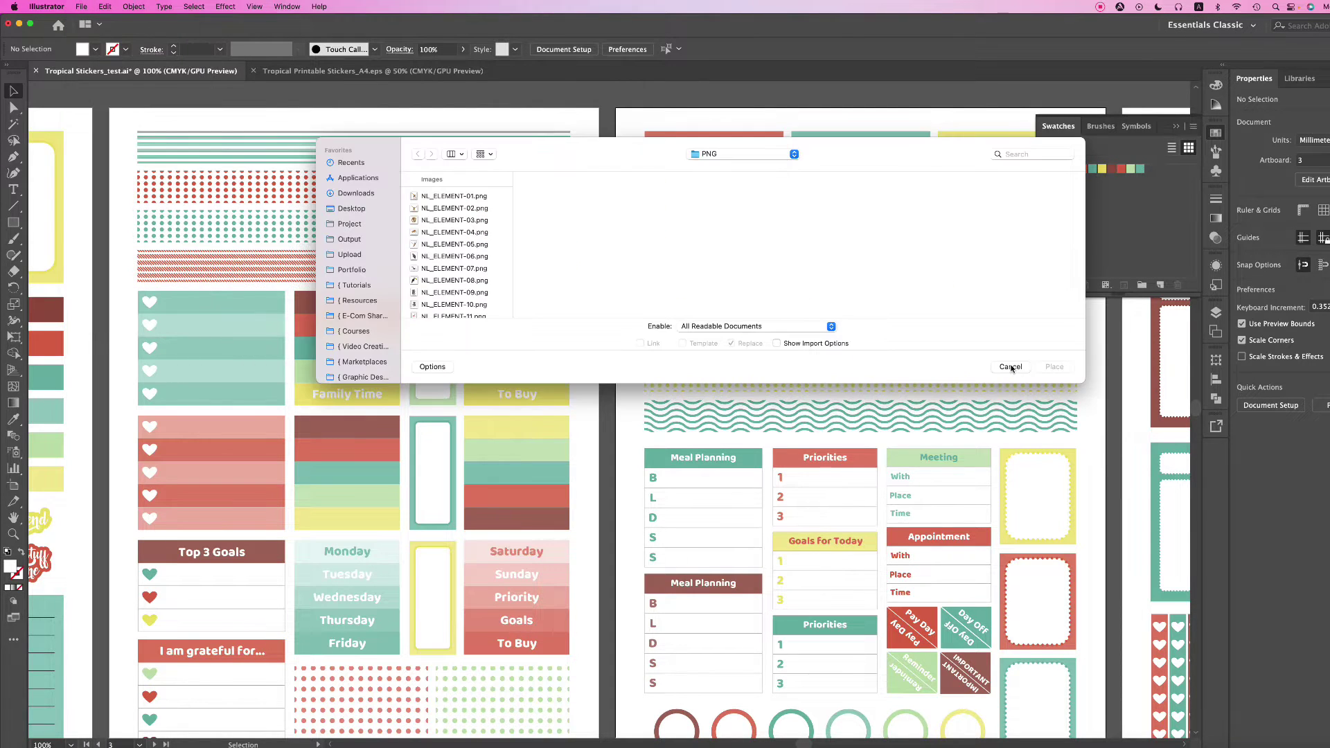
left_click(1010, 367)
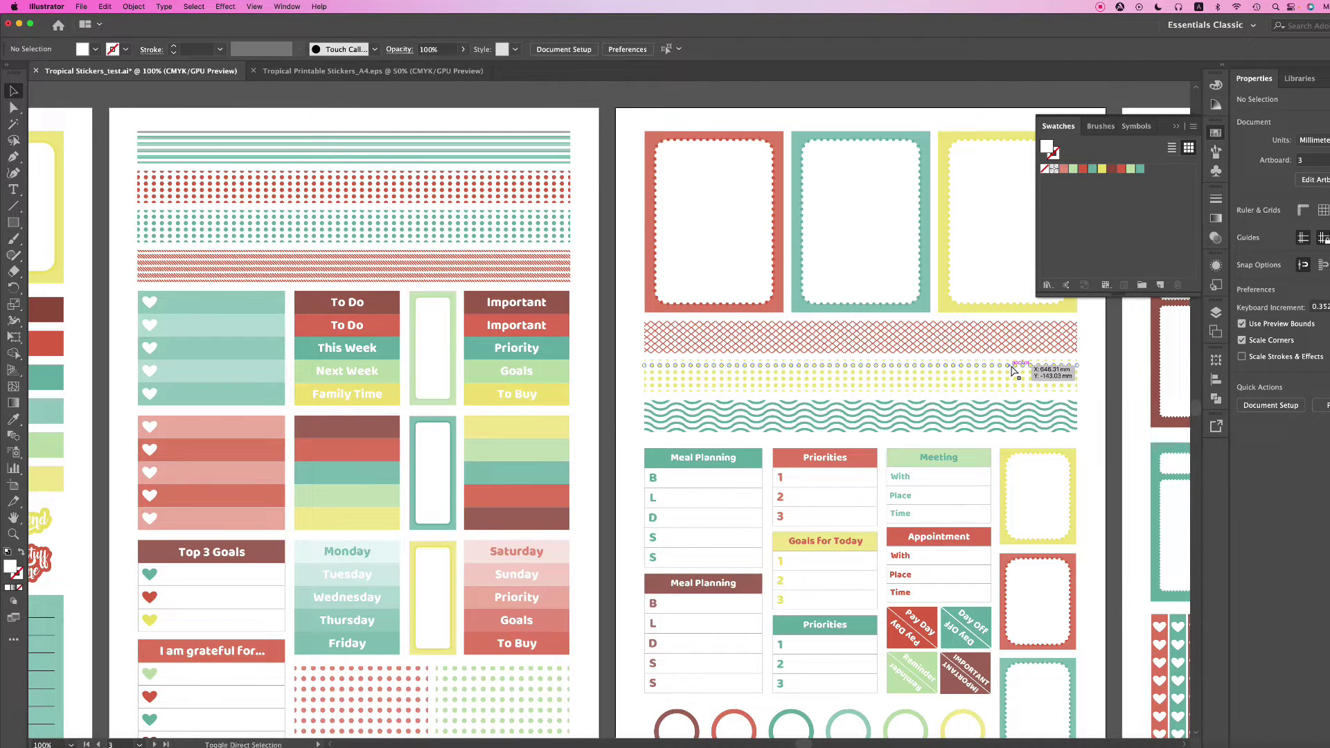
key("super+shift+p")
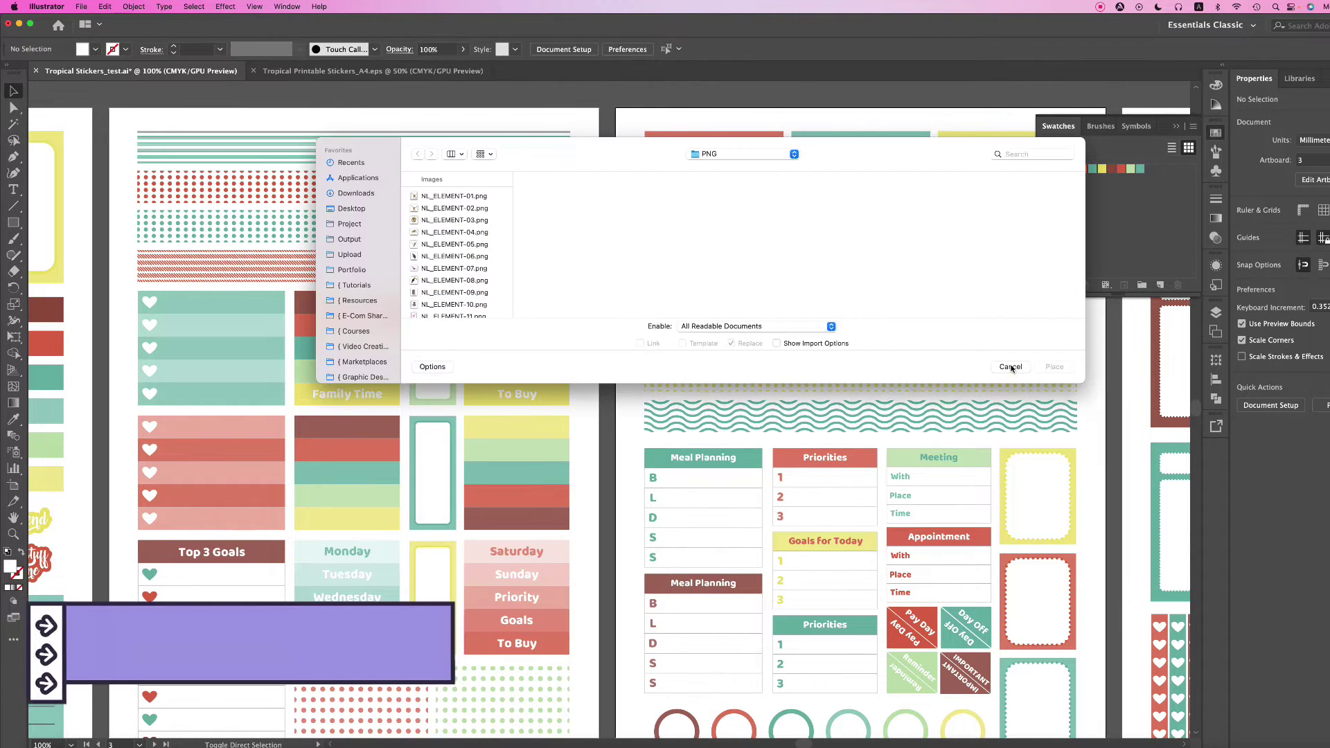
scroll(420, 246, "down", 3)
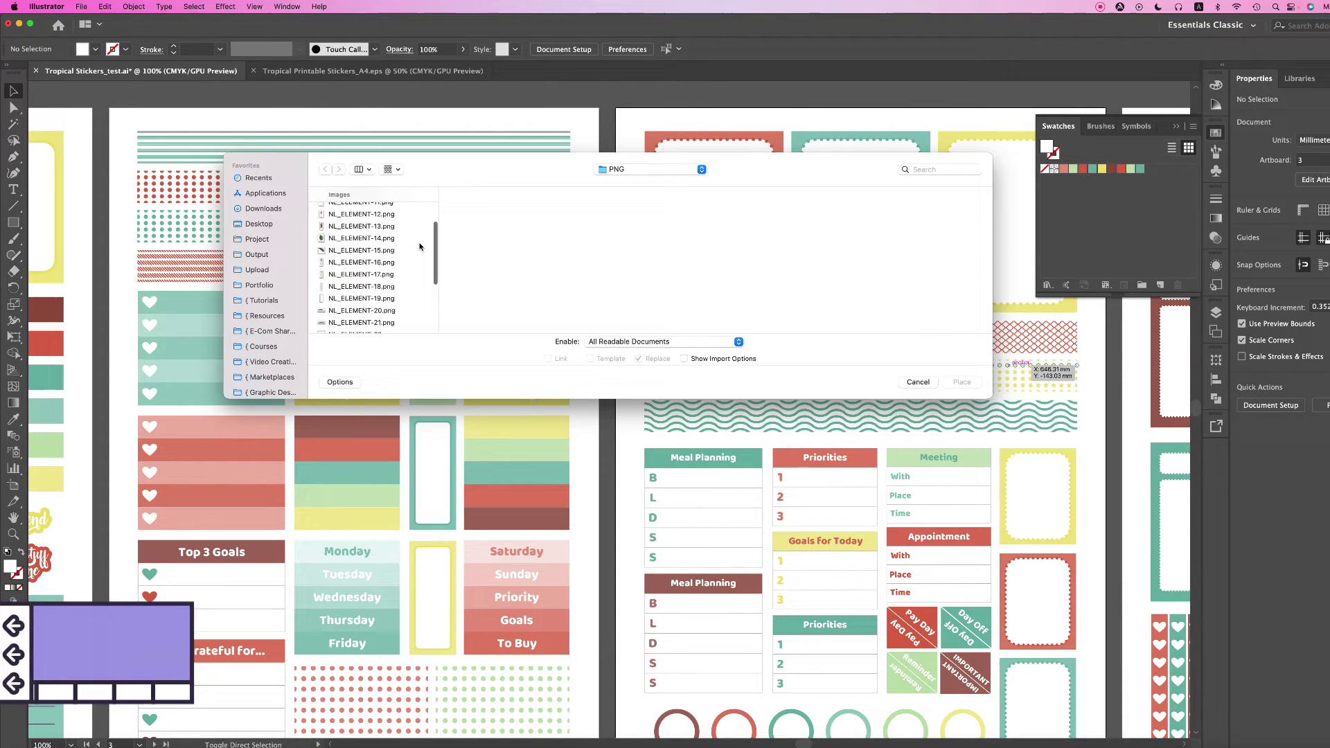
scroll(420, 247, "down", 4)
left_click(364, 218)
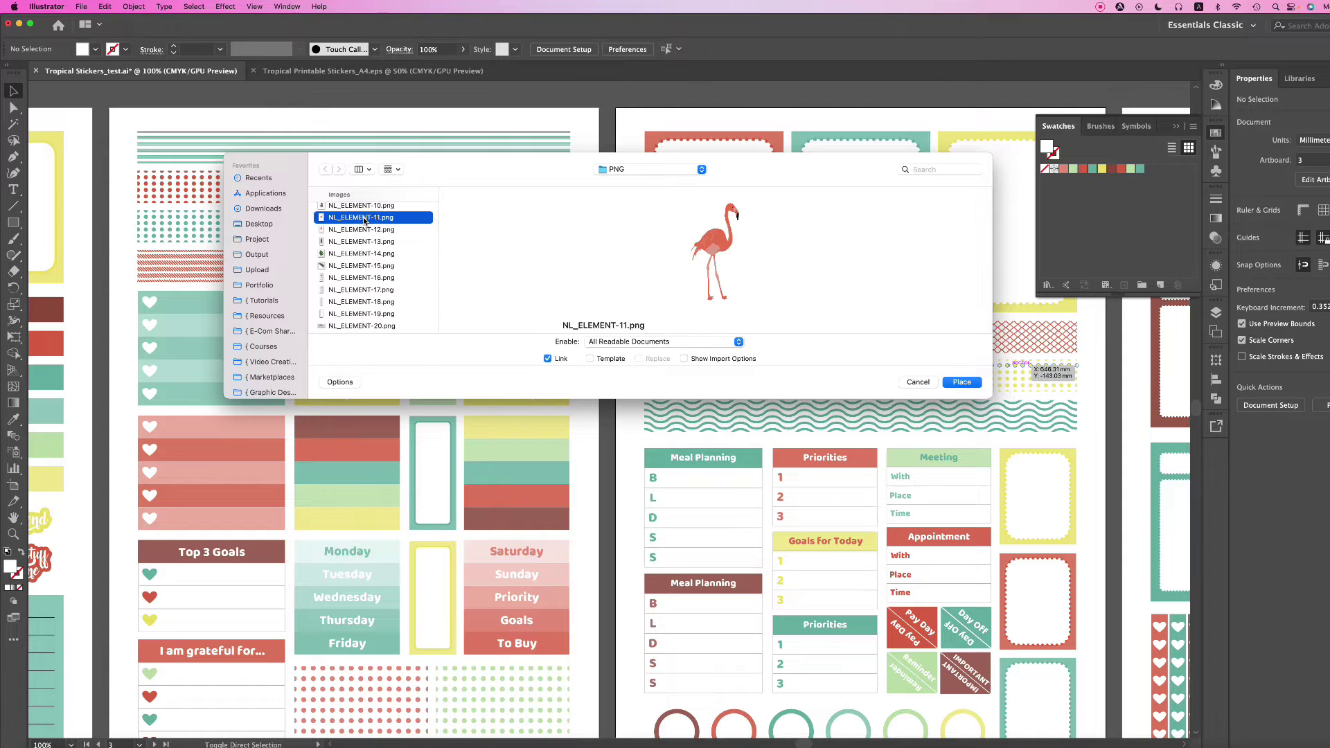
left_click(962, 381)
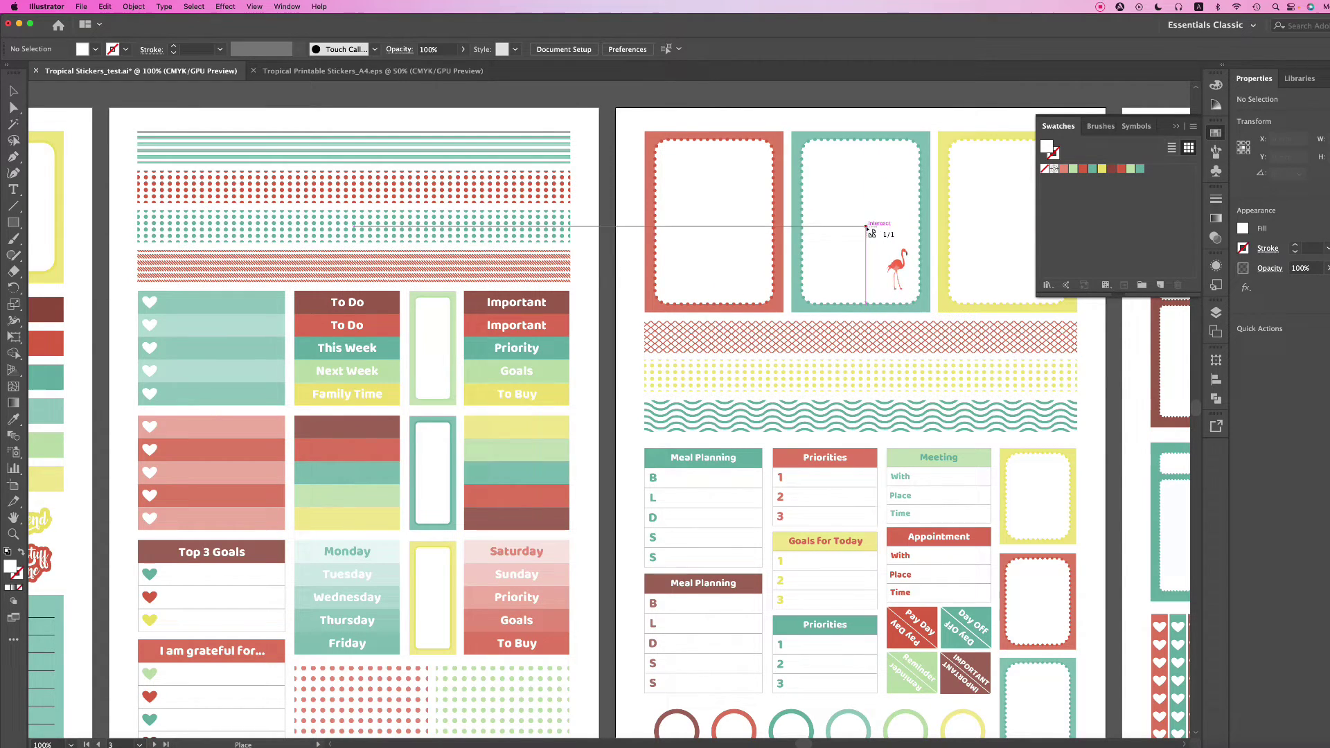
- Place the flamingo small in the teal box's lower-right corner, then deselect it
mouse_move(869, 228)
left_mouse_down()
mouse_move(916, 308)
mouse_move(943, 317)
left_mouse_up()
left_click(848, 120)
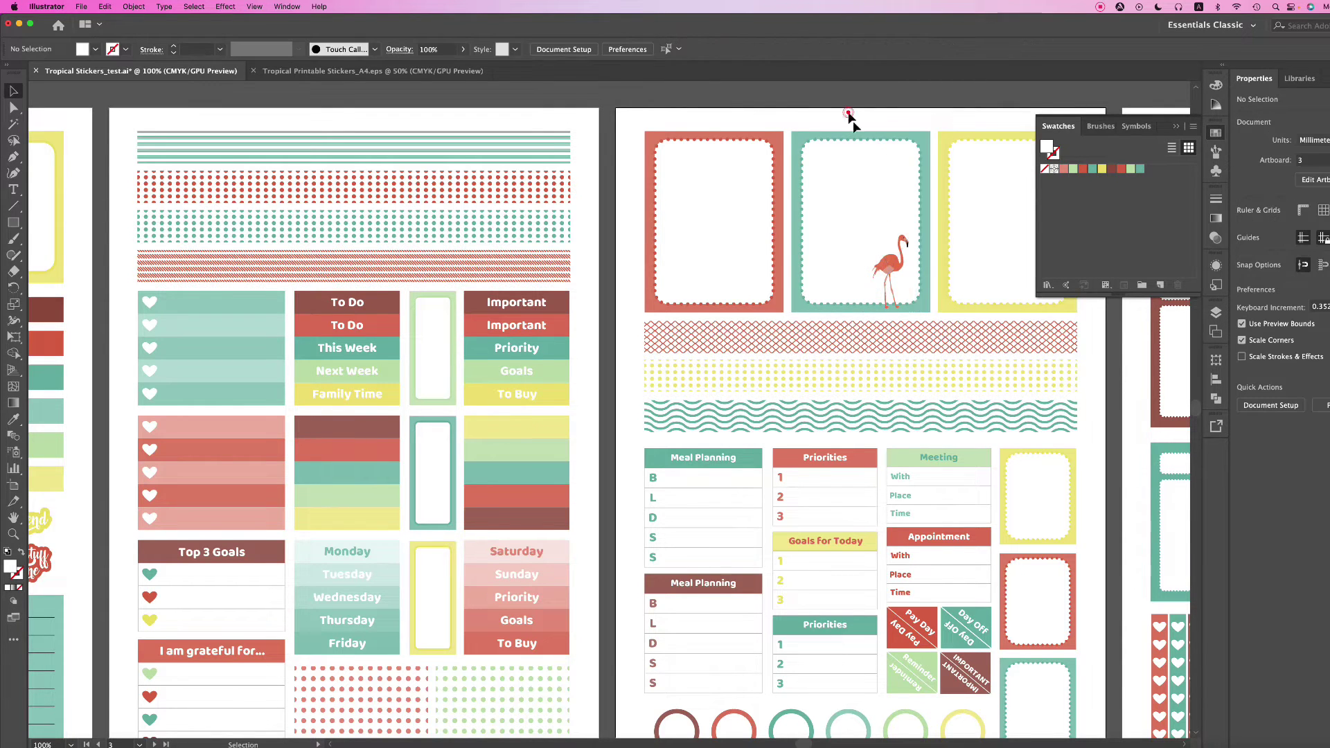
scroll(893, 260, "left", 2)
scroll(894, 261, "right", 3)
left_click(876, 263)
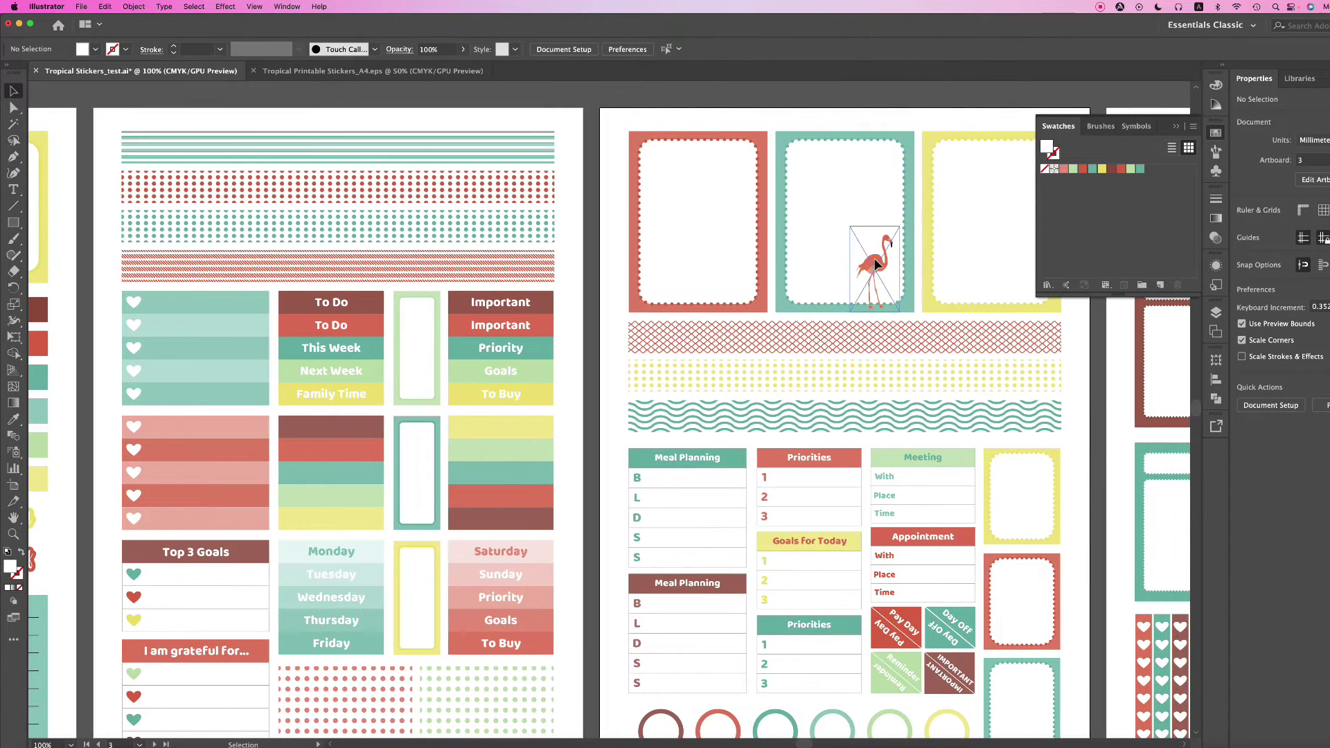
left_click_drag(877, 263, 892, 276)
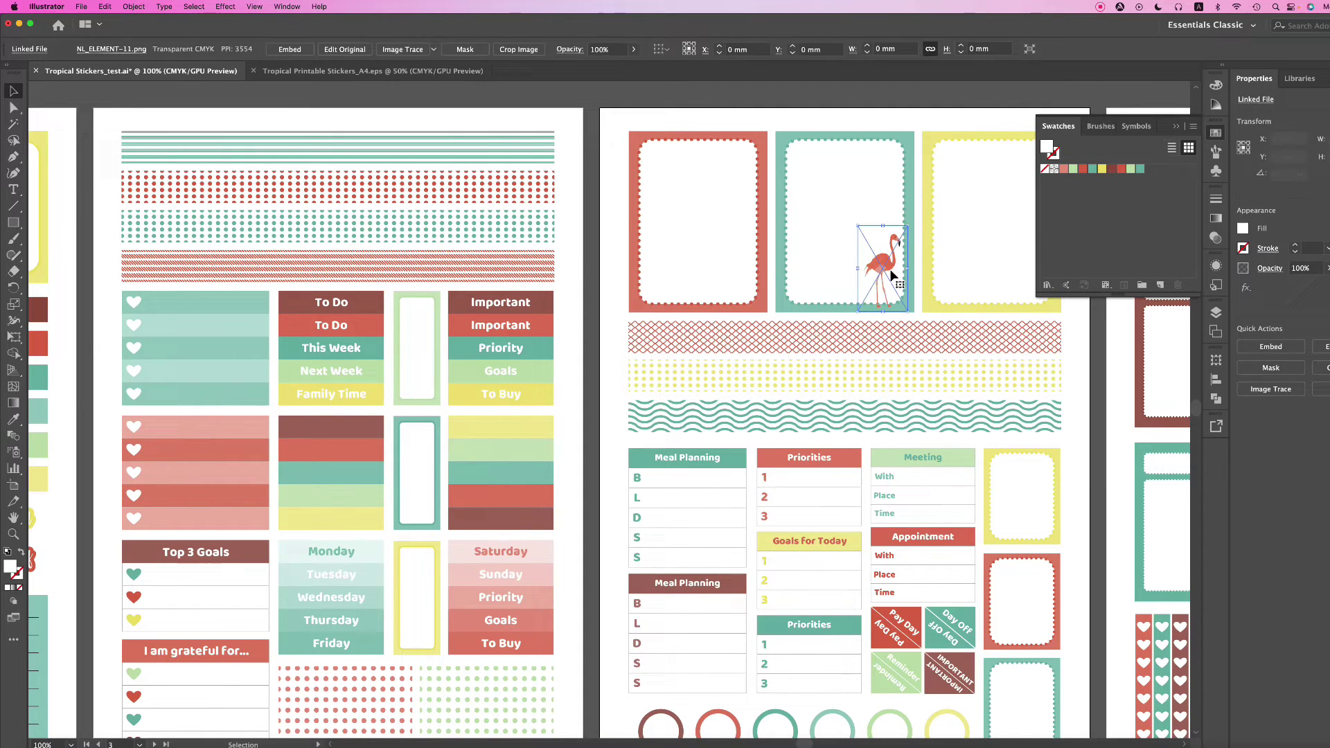
left_click(612, 322)
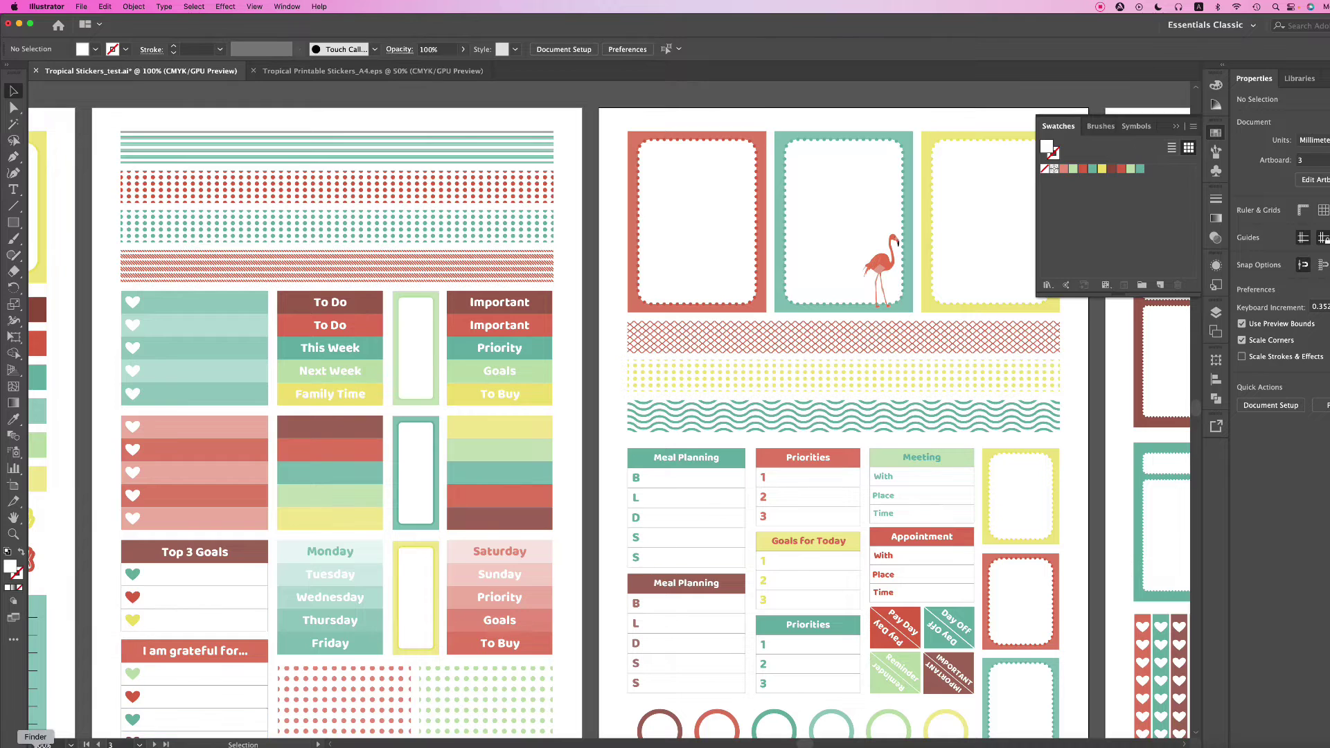
- Pick NL_ELEMENT-10.png, the koala, in the Finder PNG folder and drag it onto the sticker sheet
left_click(35, 737)
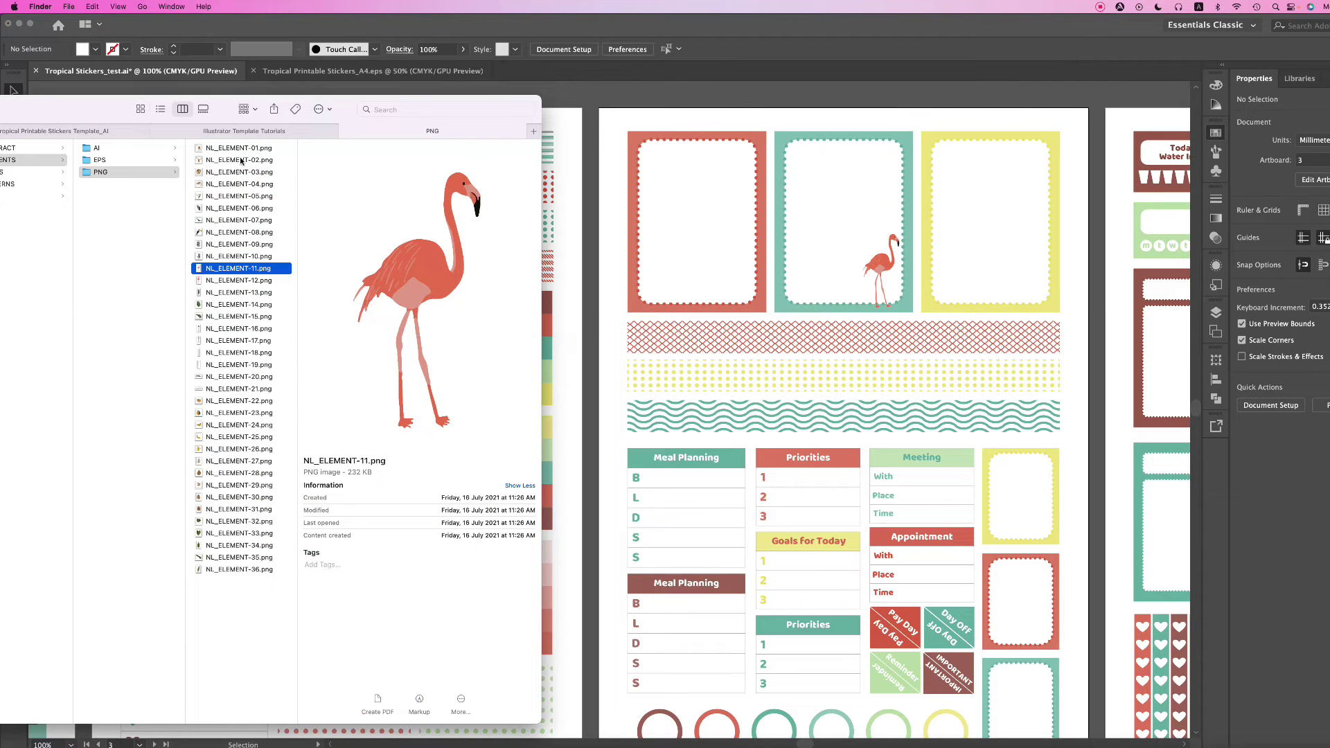
left_click(211, 173)
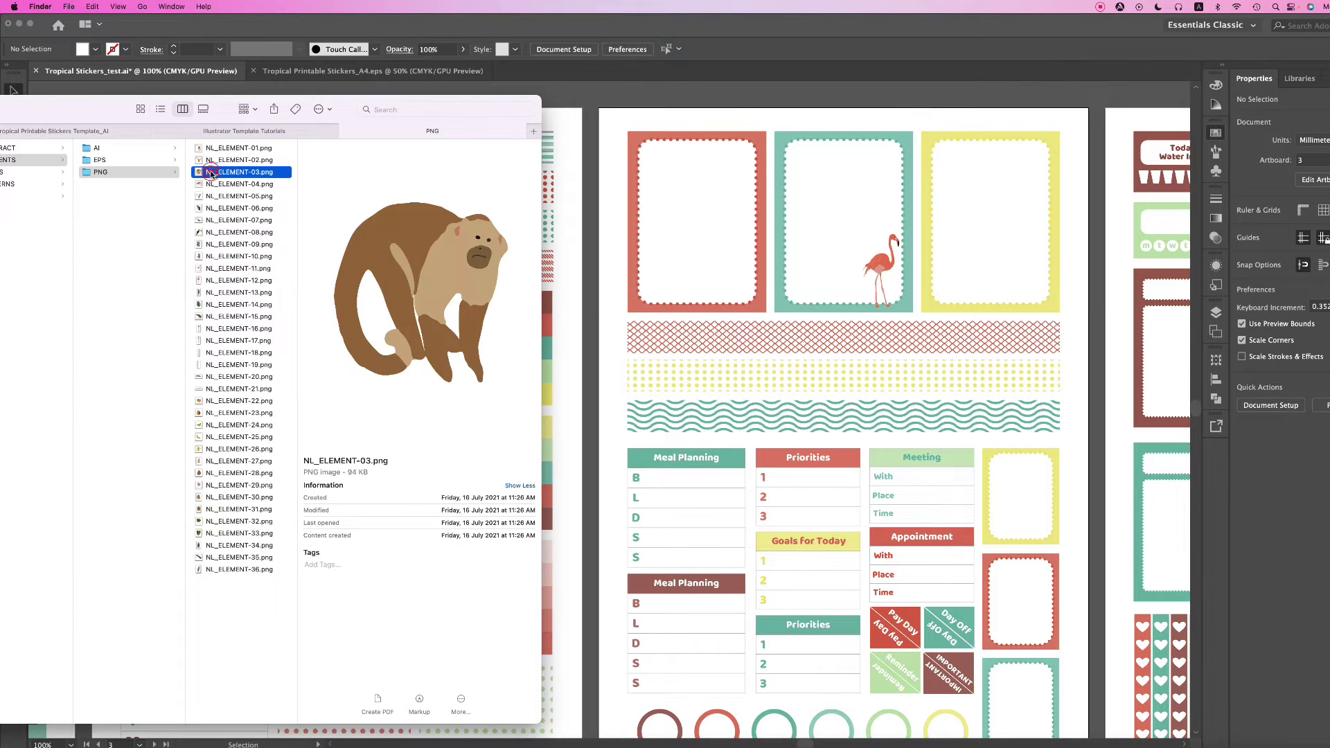
left_click(235, 291)
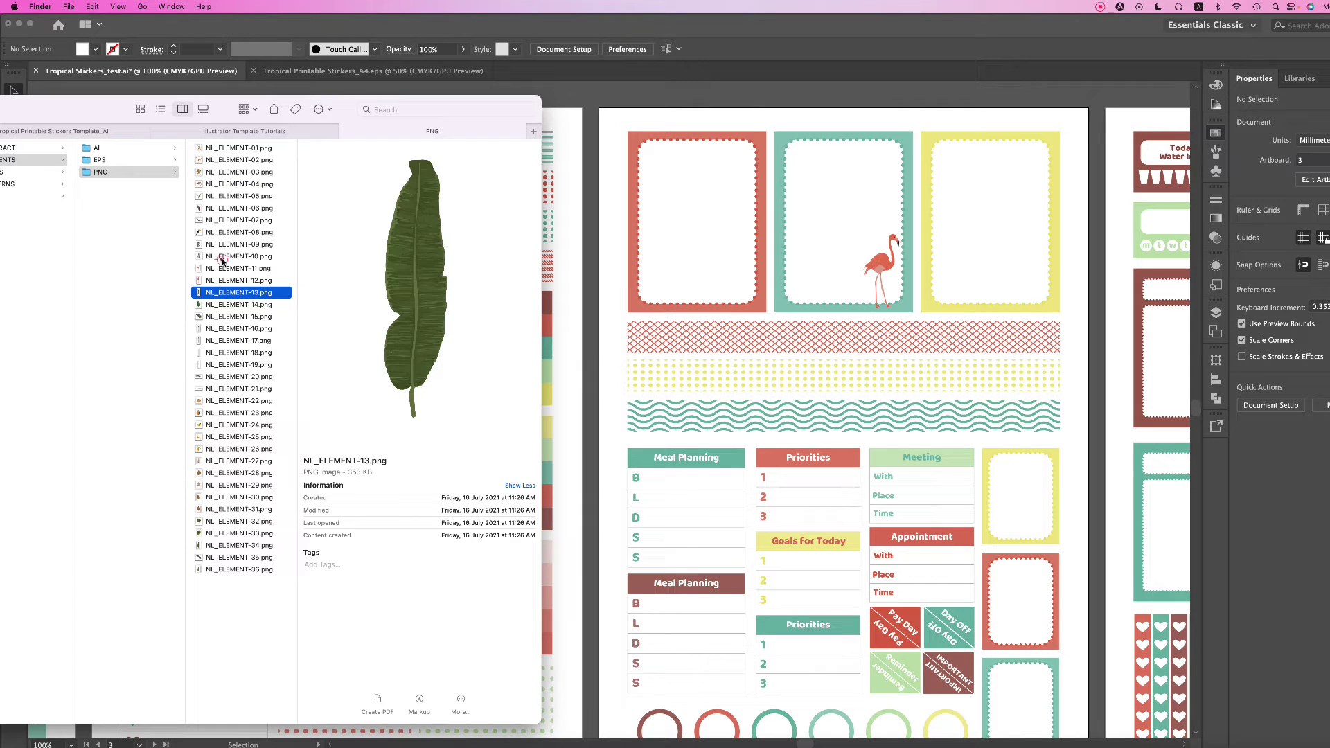
left_click(221, 257)
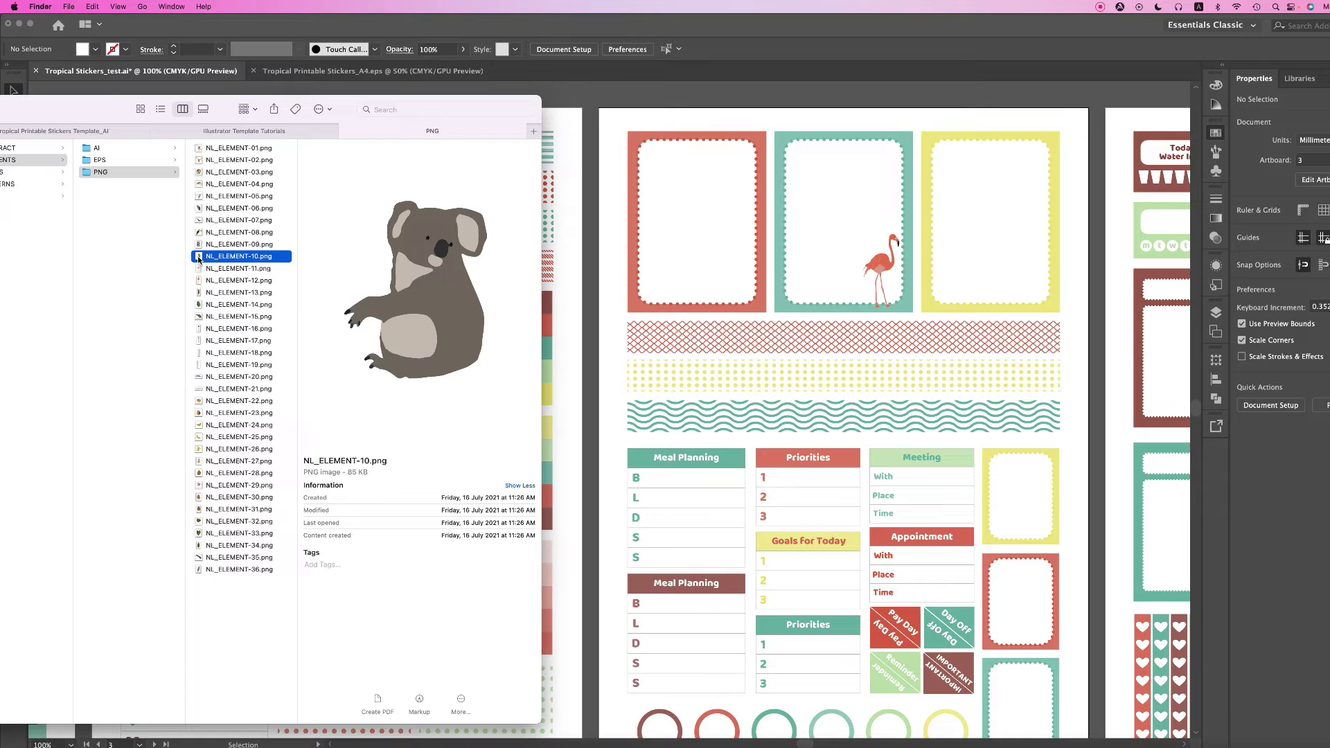
left_click_drag(198, 256, 673, 125)
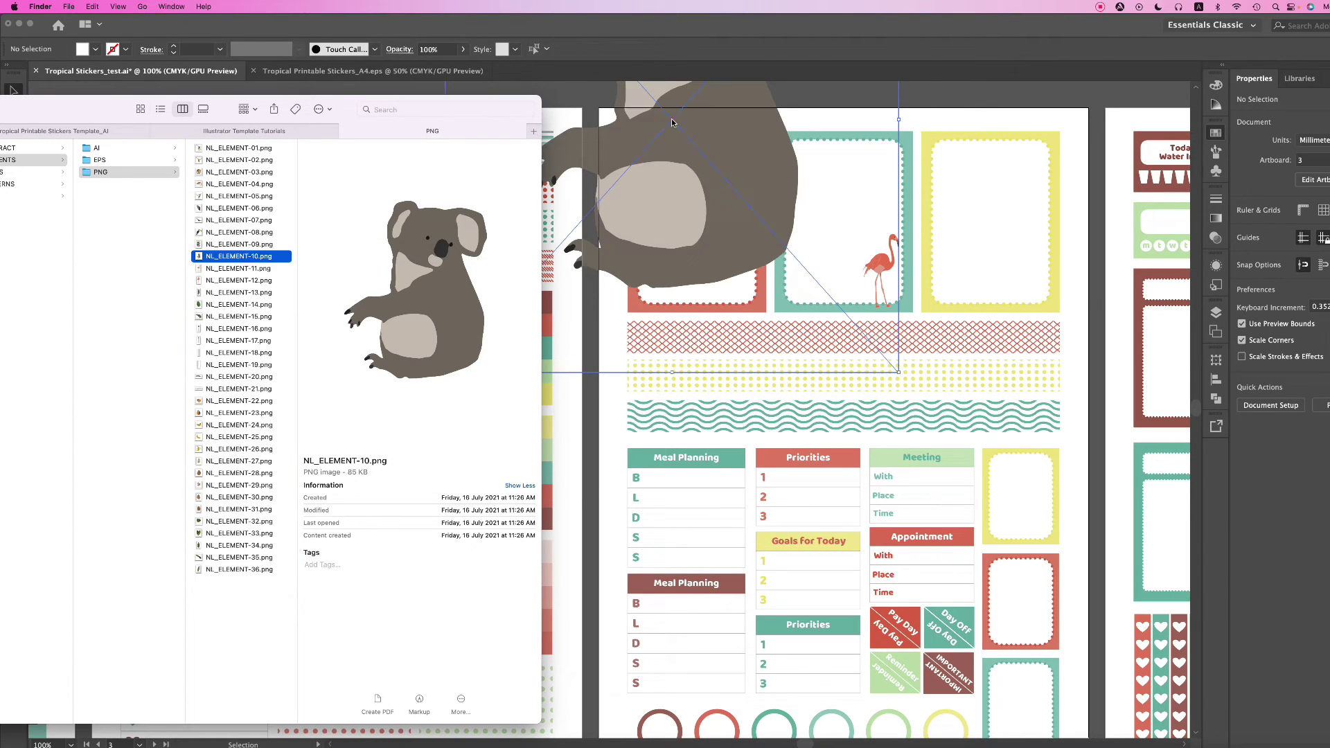
- Drop the koala, scale it to sticker size and move it into the red box's lower-right corner
left_click(697, 182)
left_click_drag(707, 205, 728, 344)
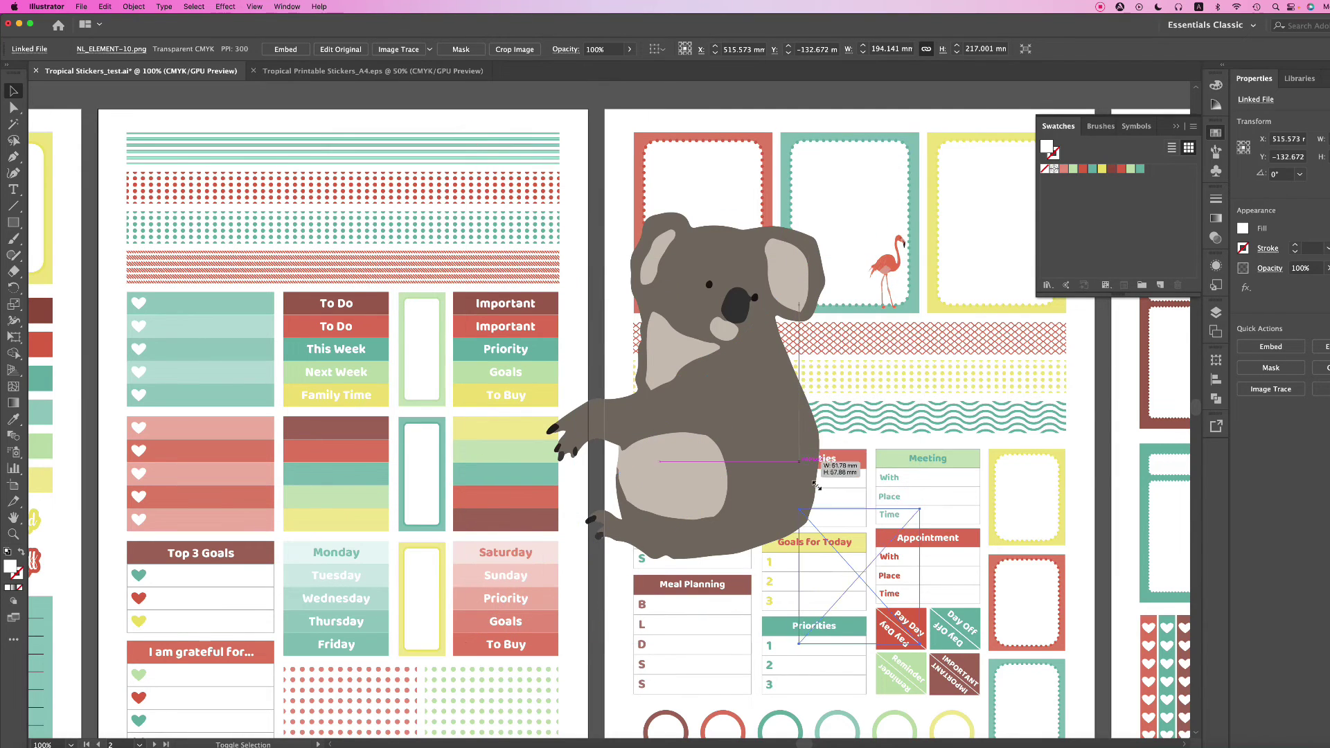
left_click_drag(859, 567, 859, 568)
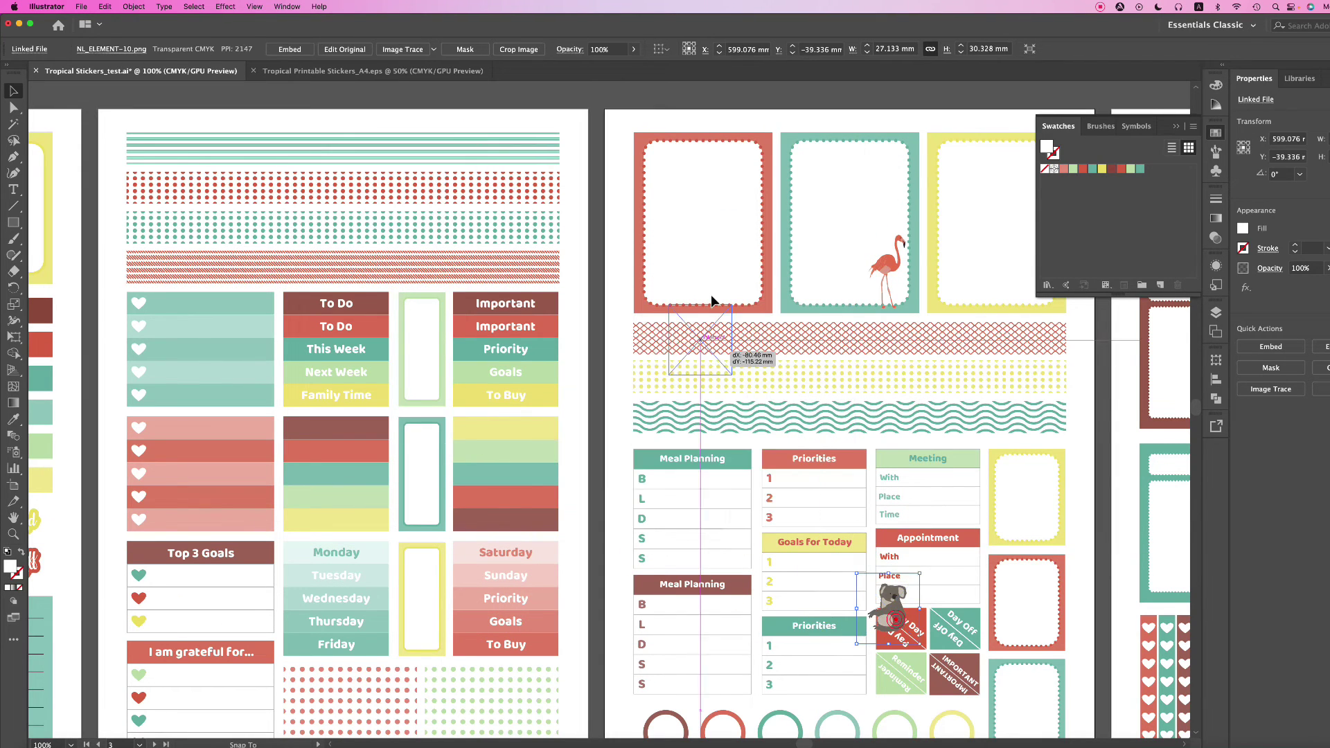
mouse_move(887, 617)
left_mouse_down()
mouse_move(703, 310)
mouse_move(732, 259)
mouse_move(772, 312)
left_mouse_up()
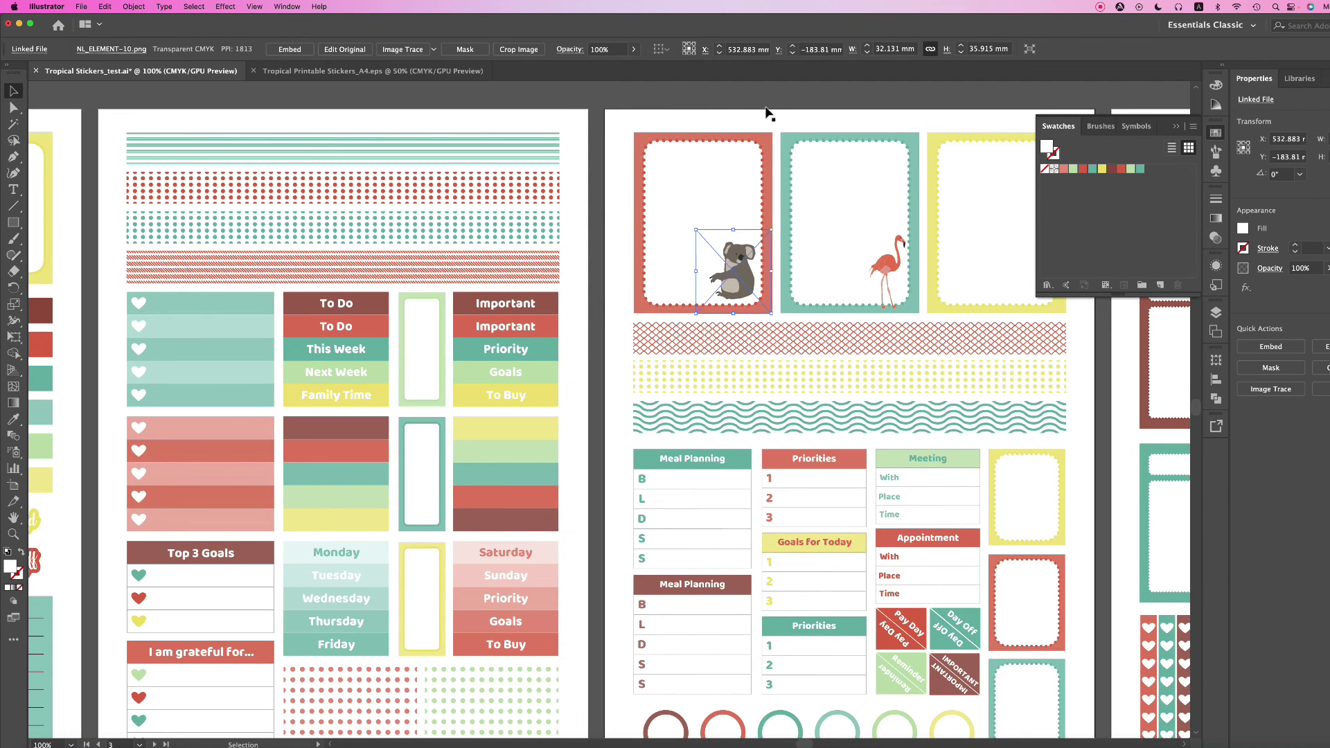
left_click(744, 103)
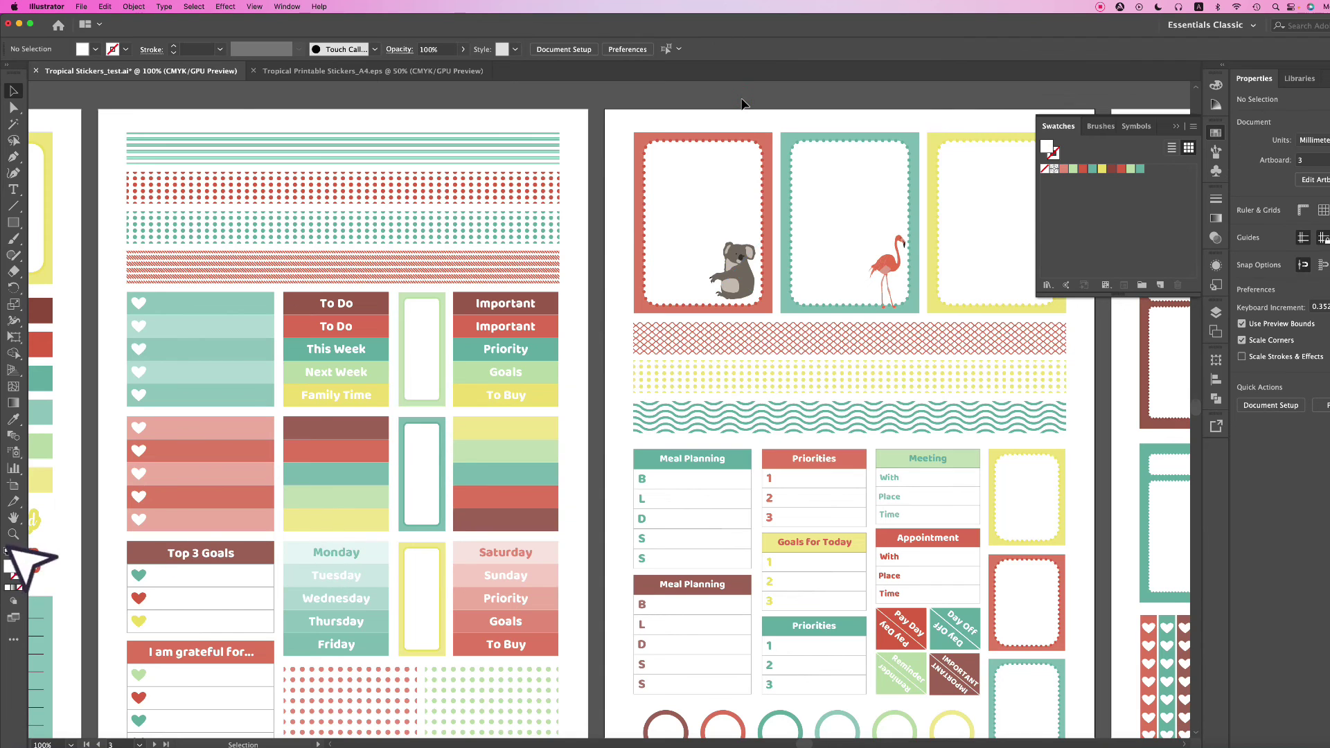